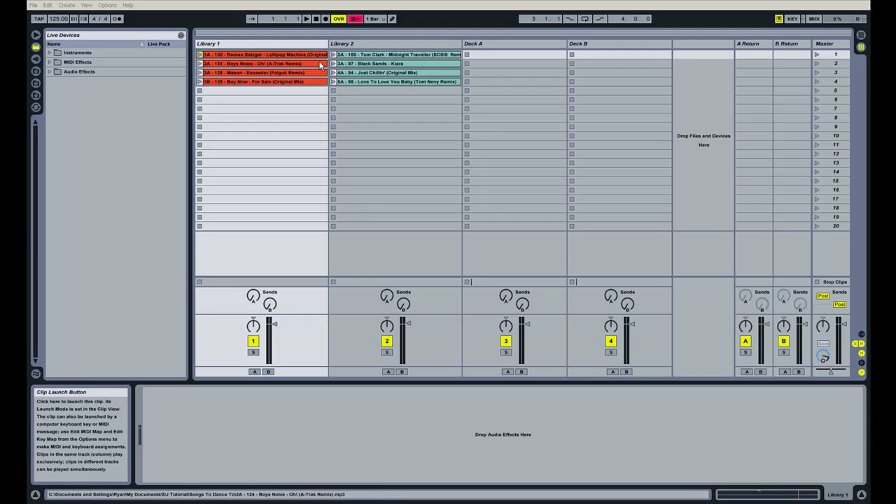
right_click(241, 56)
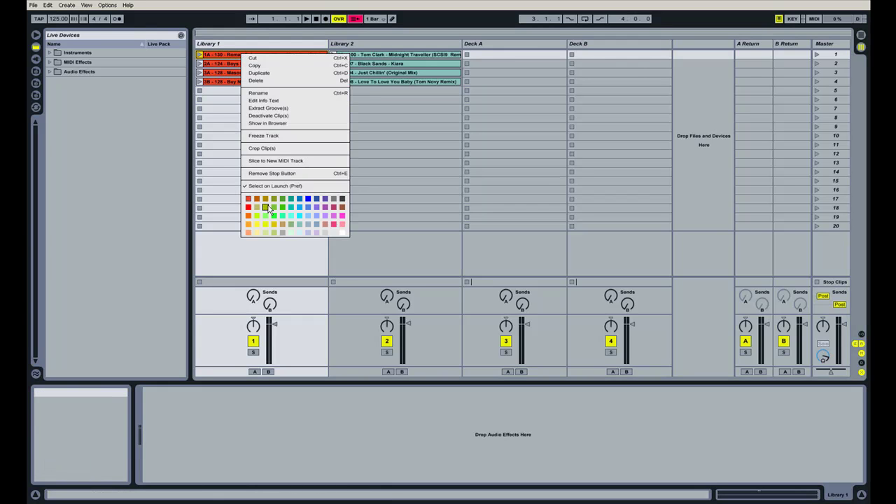
click(227, 55)
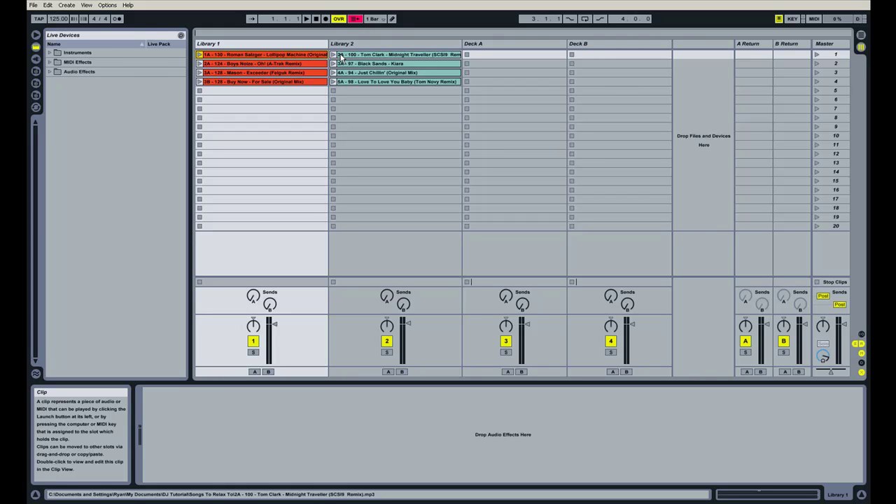
Open clip 1A in Clip View and zoom its waveform out to show the entire track.
double_click(245, 53)
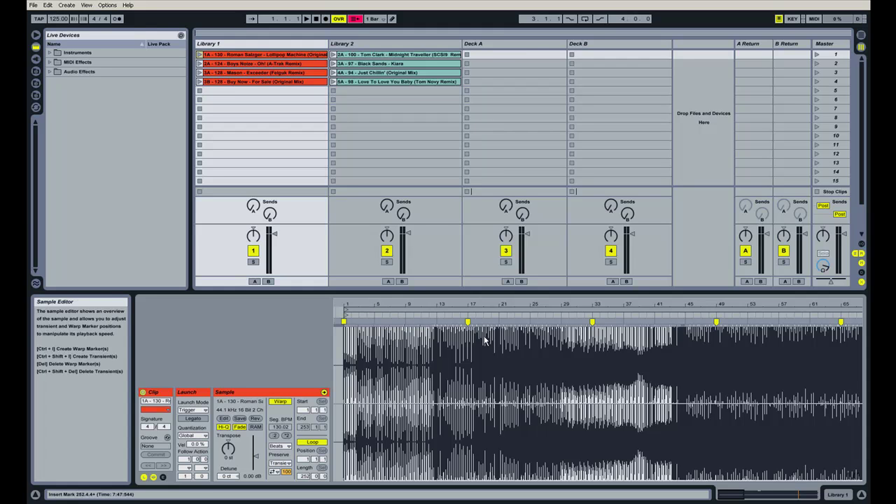
drag(383, 305, 384, 277)
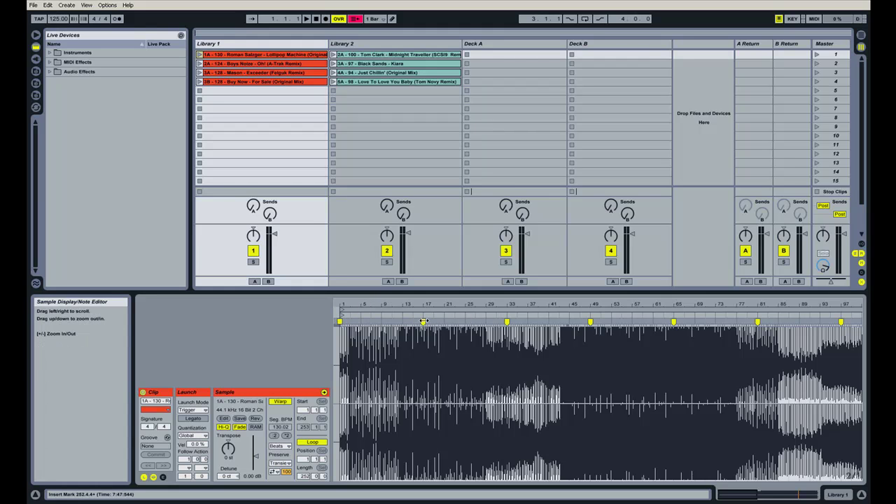
drag(544, 304, 462, 304)
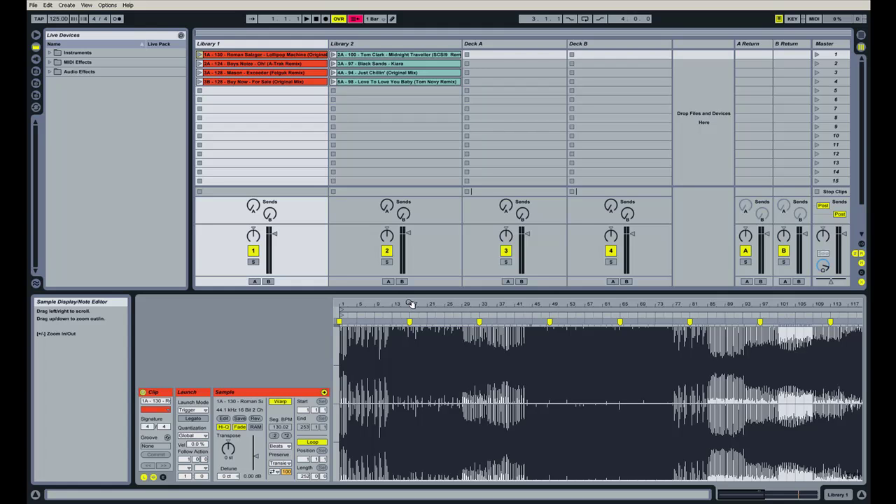
drag(413, 303, 438, 303)
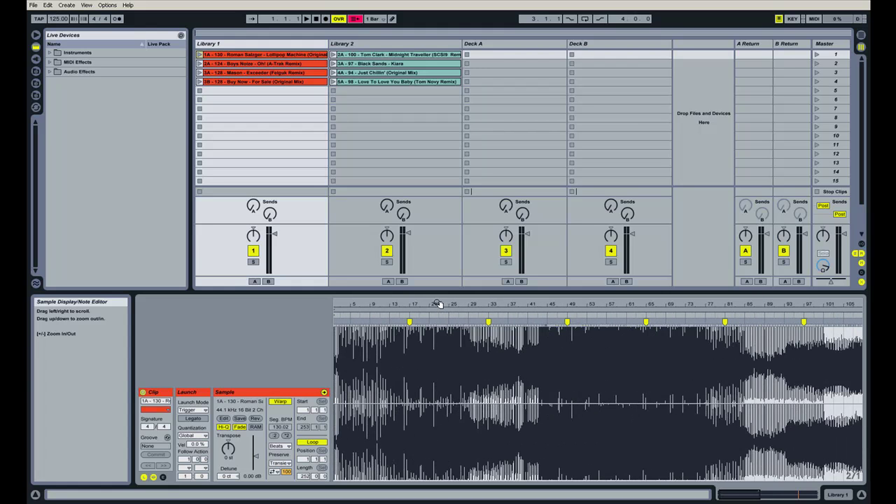
drag(519, 308, 498, 300)
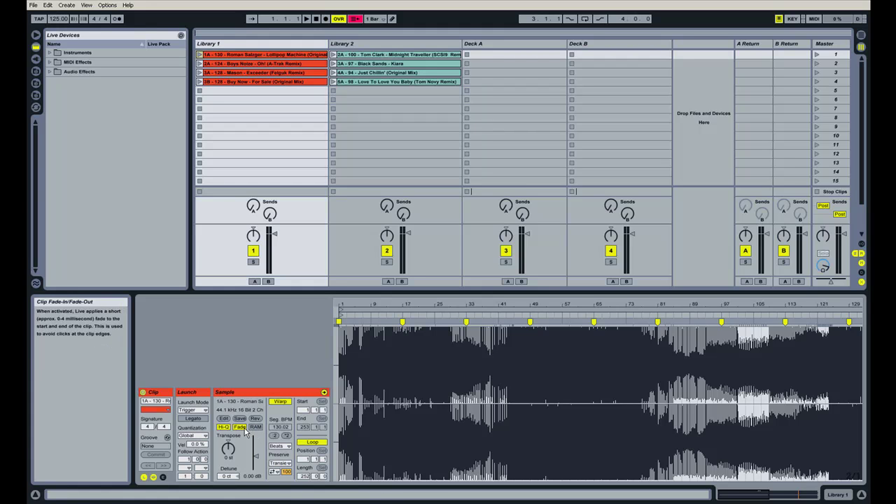
Lower clip 1A's gain to -2.99 dB and save it as the clip default.
drag(256, 454, 256, 462)
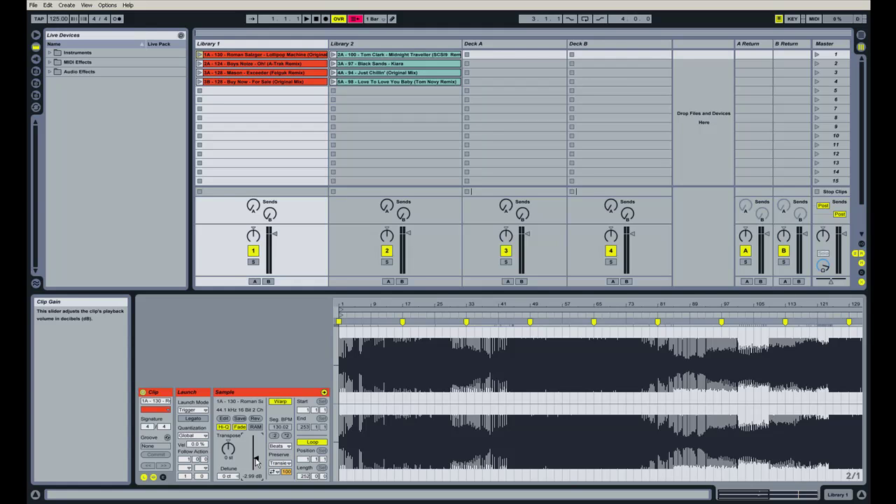
click(242, 419)
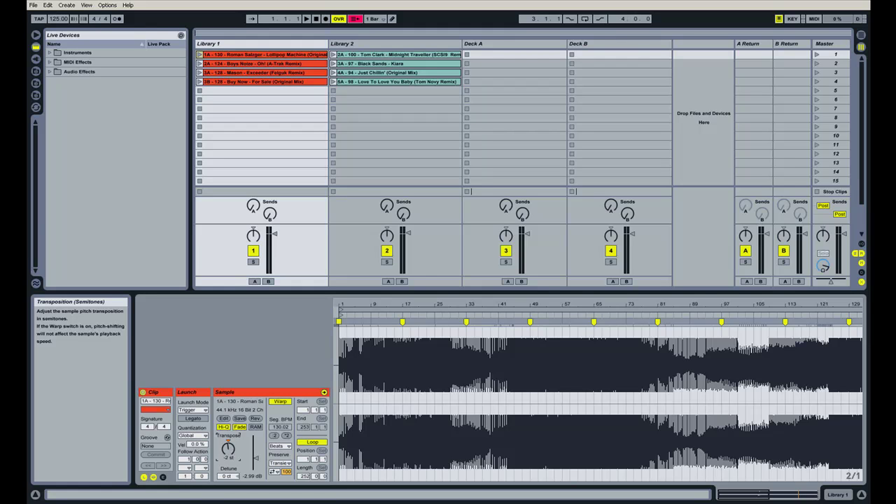
Turn clip 1A's Transpose knob up to 1 st, then back down.
drag(227, 448, 228, 432)
drag(228, 450, 228, 451)
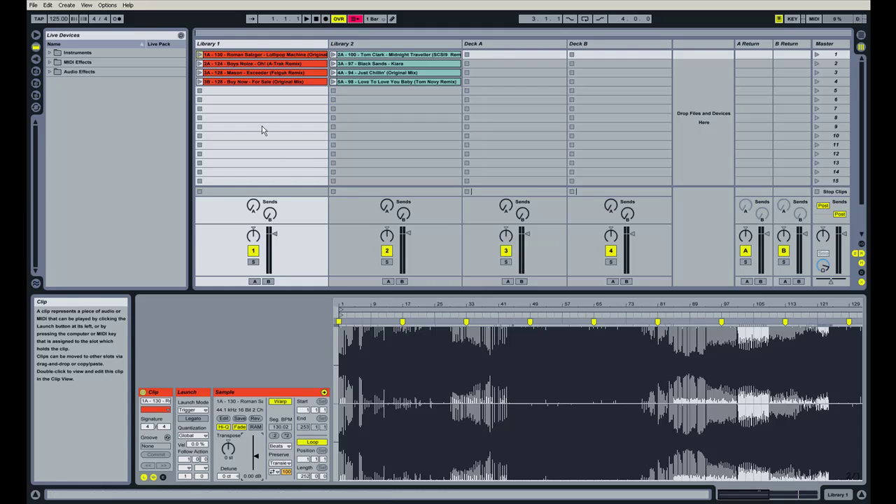
scroll(266, 171, down, 4)
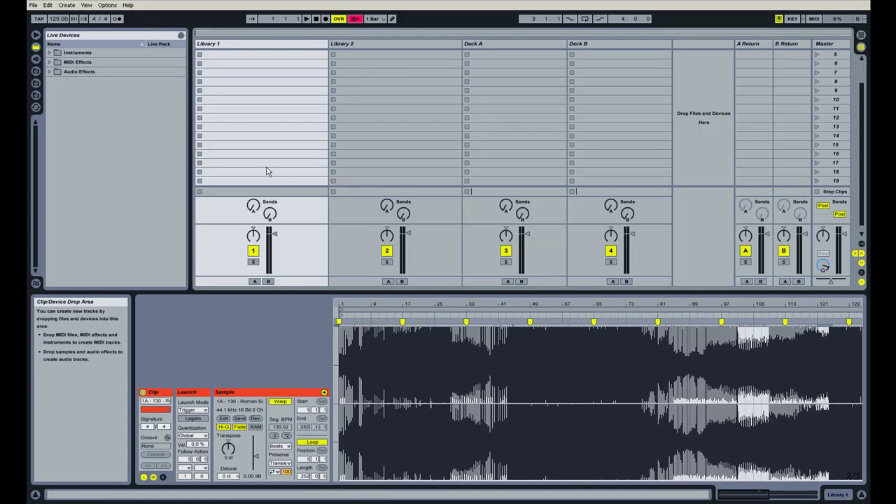
scroll(266, 171, up, 4)
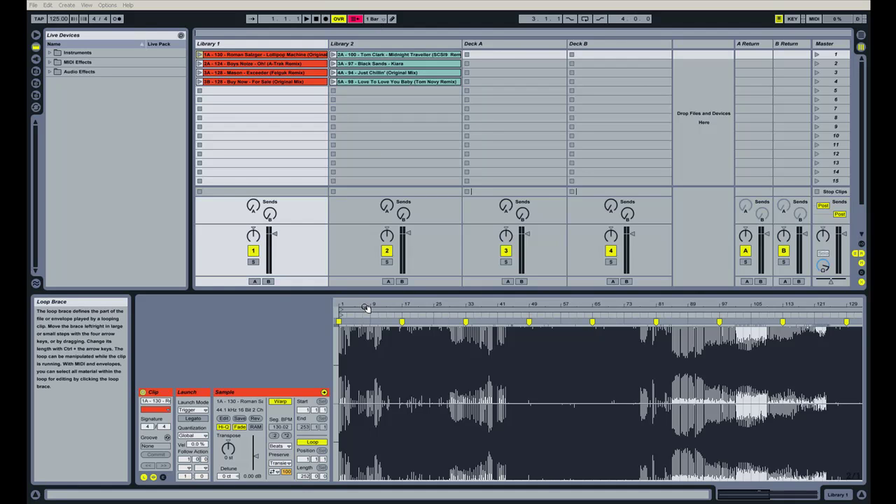
Zoom the Sample Display in on clip 1A's opening 11 bars.
drag(367, 308, 353, 375)
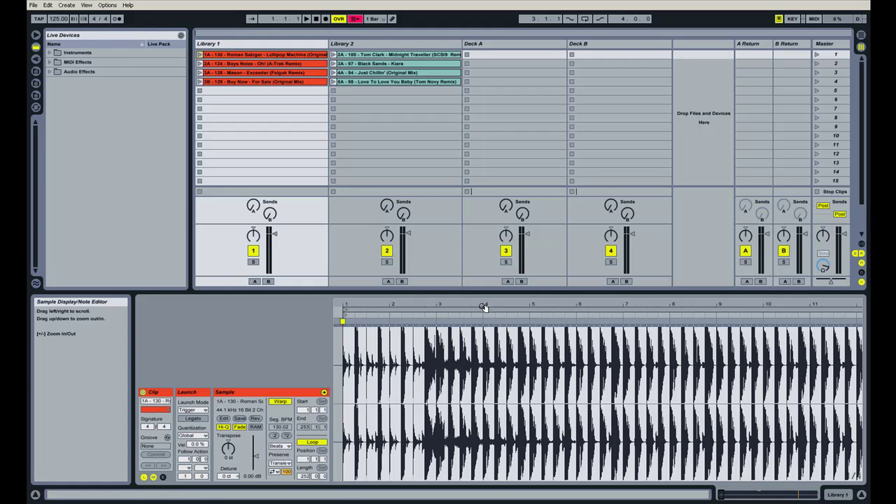
Launch clip 1A in Library 1, then stop it at the next bar.
click(200, 55)
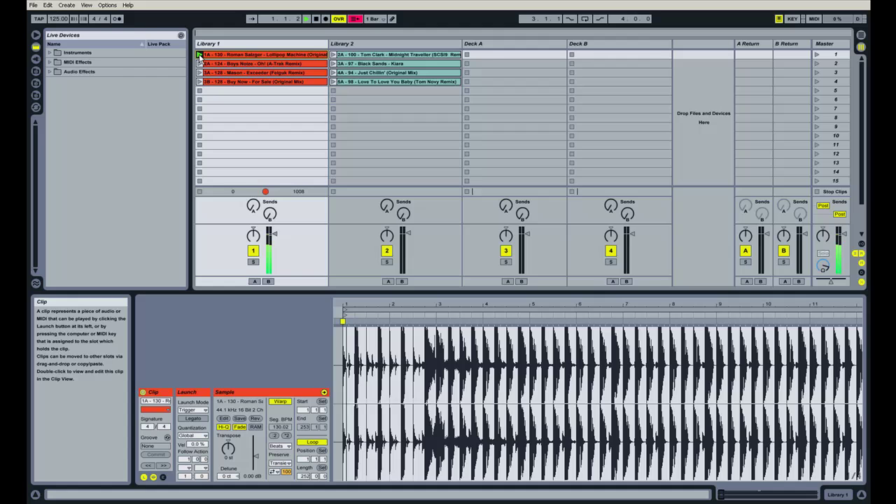
click(199, 92)
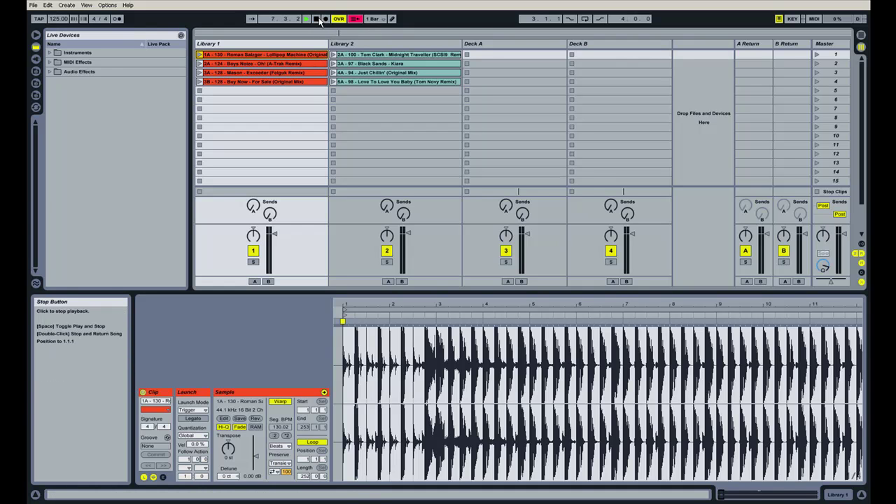
Stop playback, set launch quantization to None, then launch and immediately stop clip 1A.
click(316, 19)
click(375, 19)
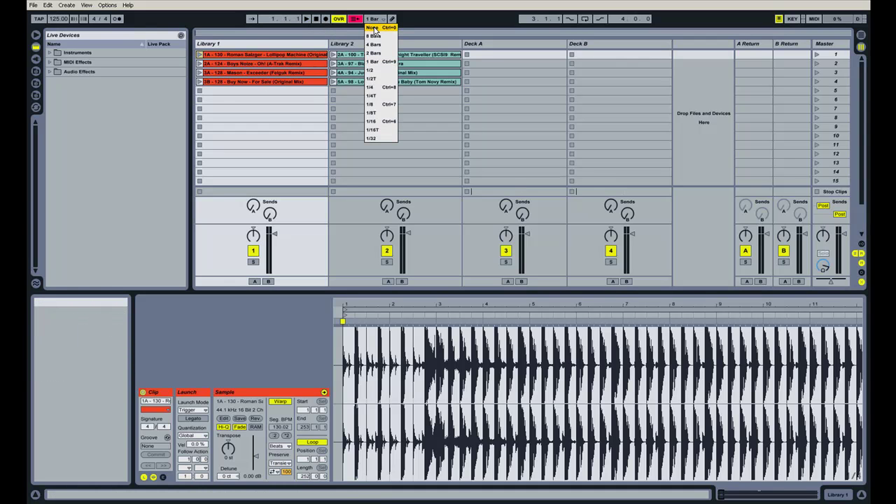
click(373, 28)
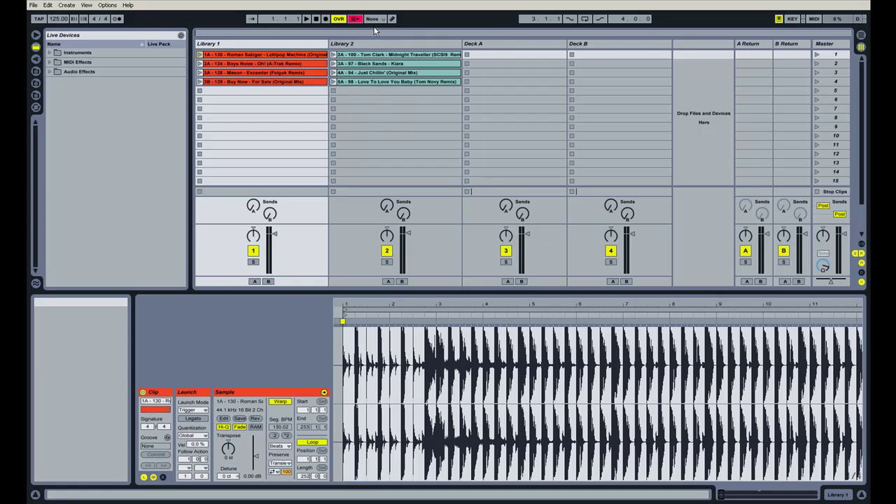
click(199, 55)
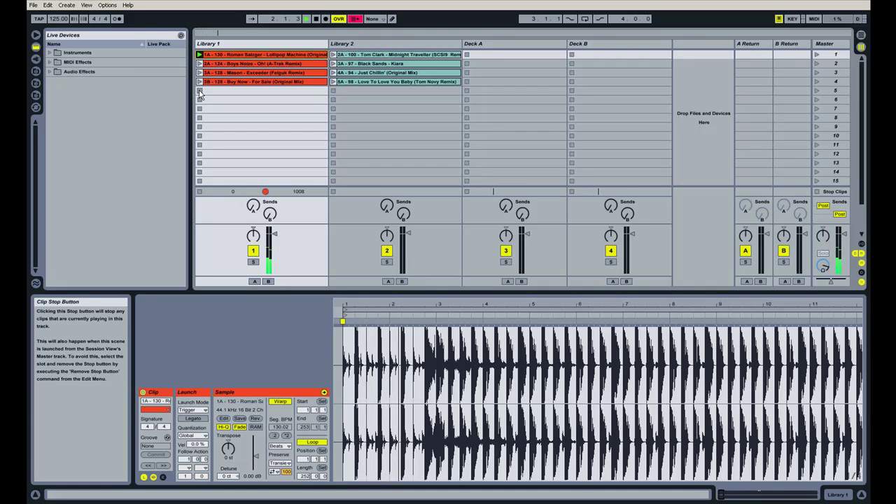
click(200, 94)
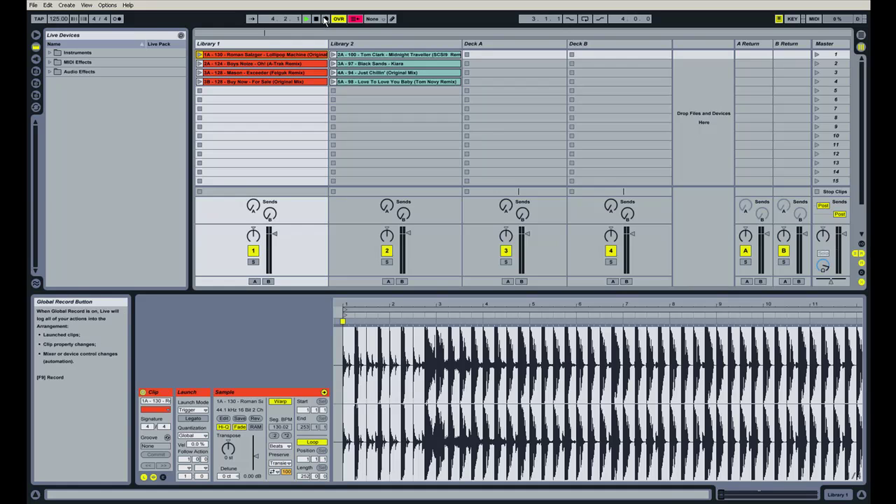
Return global launch quantization to 1 Bar and confirm it stays there.
click(375, 21)
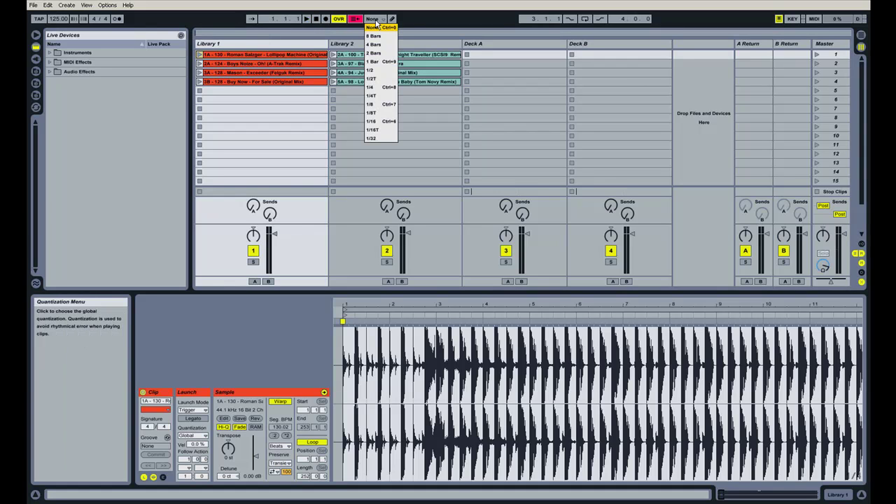
click(383, 63)
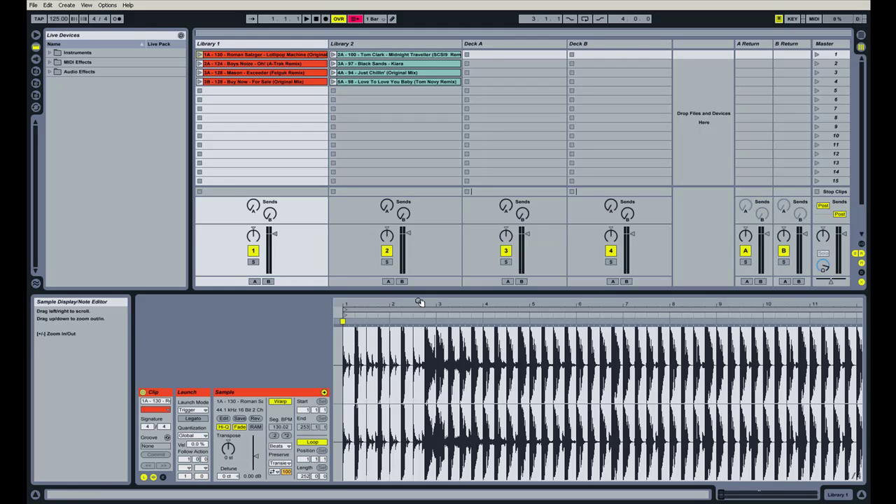
click(378, 26)
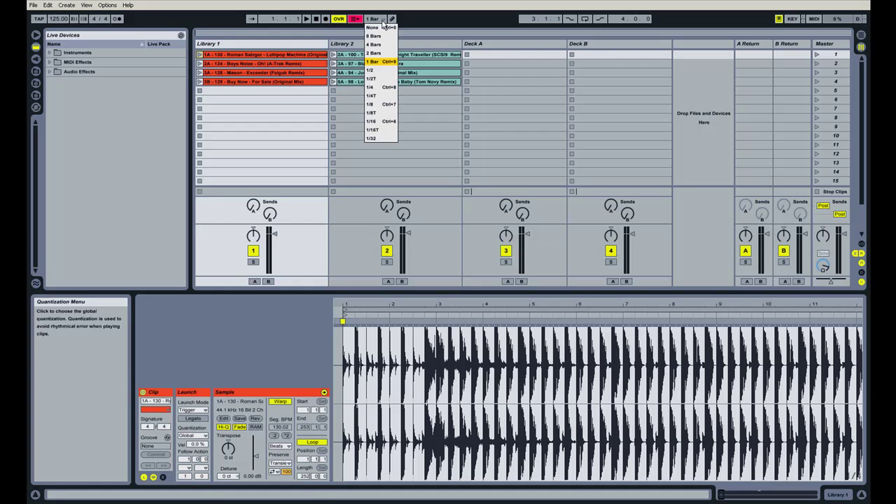
click(378, 62)
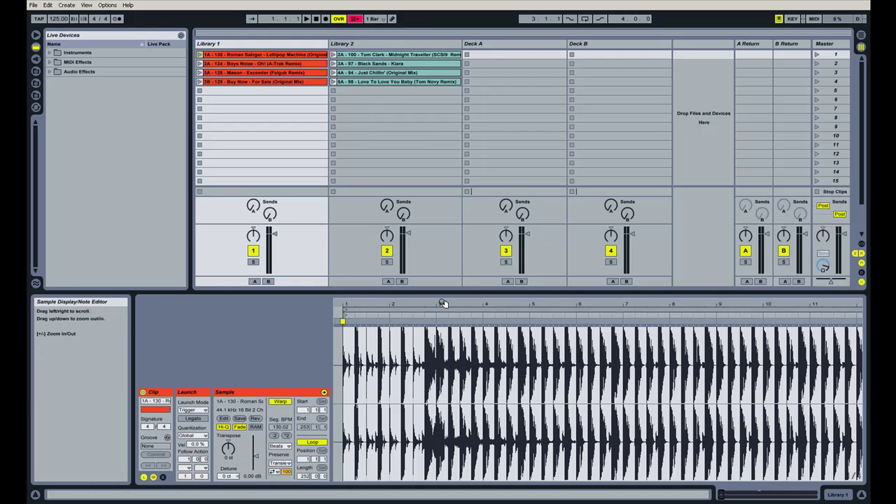
drag(442, 302, 354, 75)
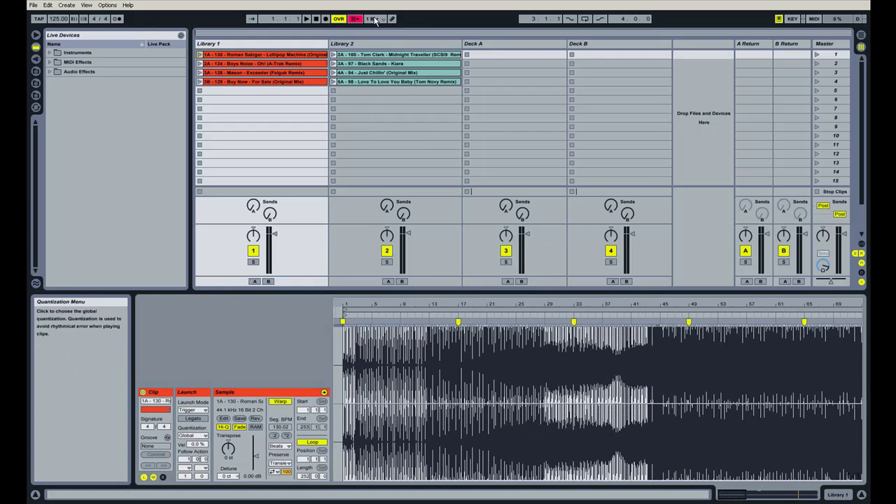
drag(361, 305, 399, 303)
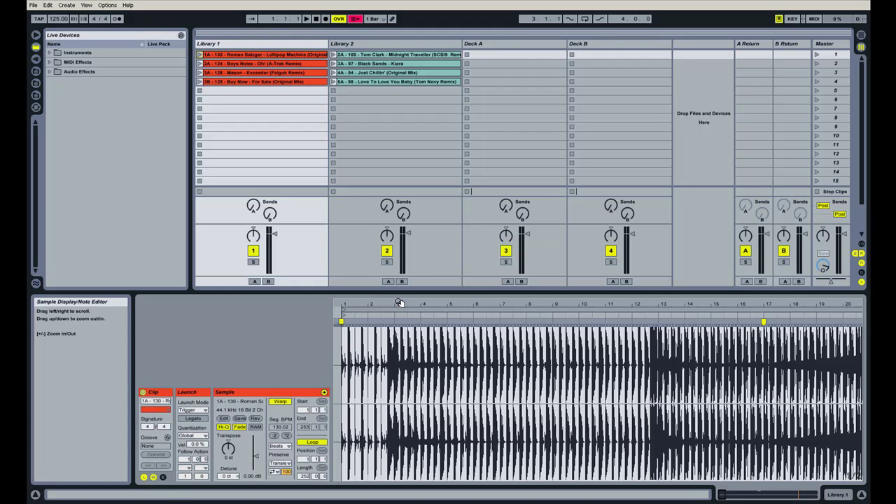
mouse_move(399, 302)
mouse_down()
mouse_move(392, 312)
mouse_move(354, 305)
mouse_move(350, 315)
mouse_move(446, 318)
mouse_up()
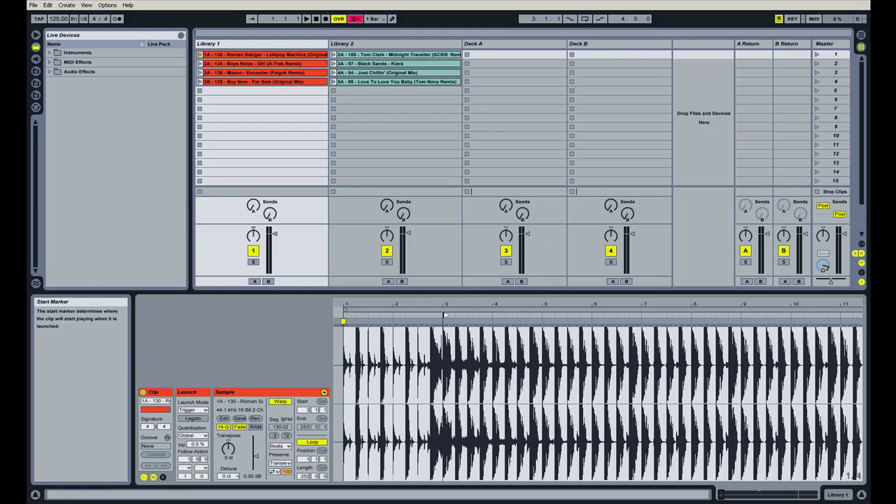
Drag clip 1A's start marker later until Start reads 29 1 1.
mouse_move(445, 315)
mouse_down()
mouse_move(395, 314)
mouse_move(405, 304)
mouse_up()
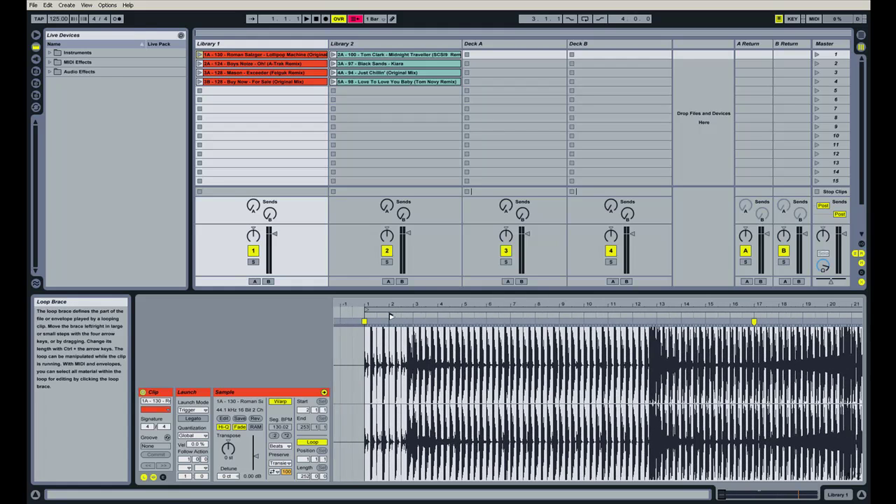
mouse_move(390, 315)
mouse_down()
mouse_move(410, 314)
mouse_move(401, 306)
mouse_move(384, 315)
mouse_move(540, 315)
mouse_up()
mouse_move(592, 301)
mouse_down()
mouse_move(494, 307)
mouse_move(638, 315)
mouse_move(638, 336)
mouse_move(639, 311)
mouse_move(539, 306)
mouse_up()
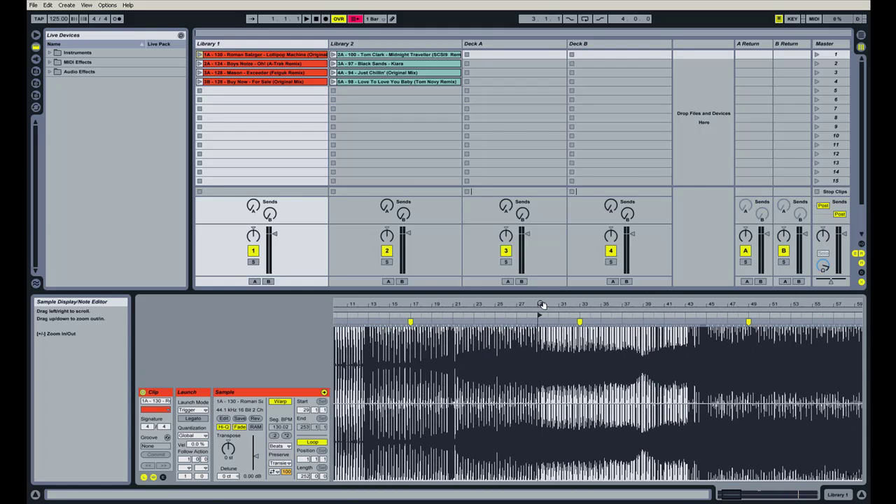
Launch clip 1A from its bar-29 start, stop it, and zoom around the start point.
click(200, 55)
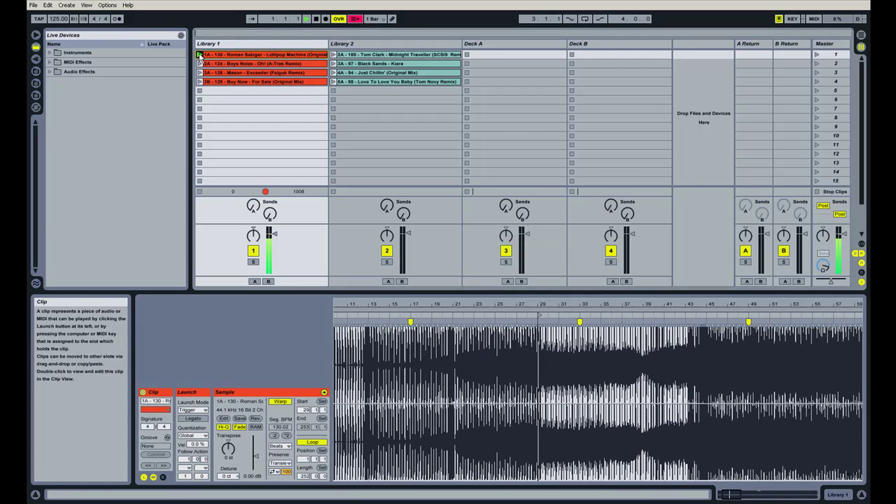
click(199, 92)
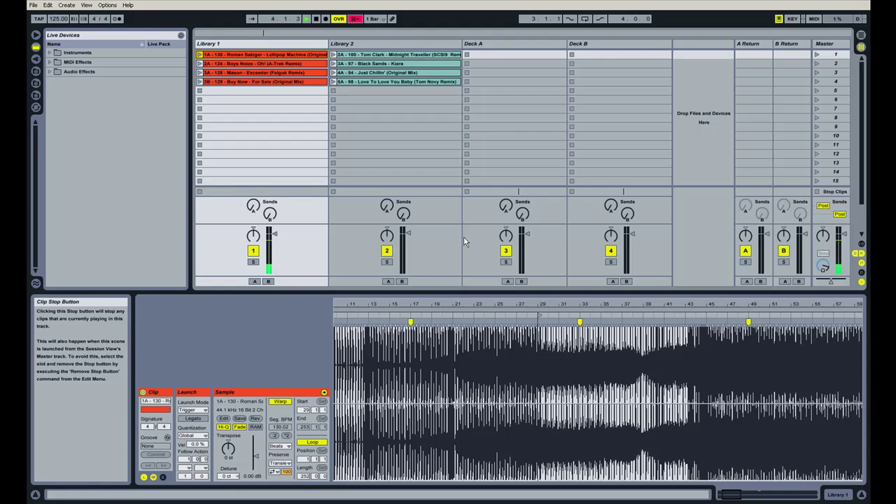
mouse_move(544, 305)
mouse_down()
mouse_move(544, 350)
mouse_move(546, 303)
mouse_up()
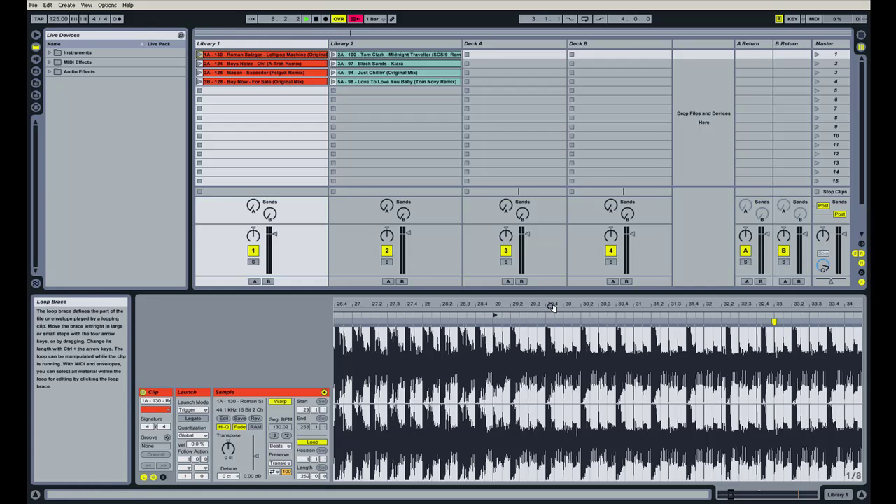
Drag clip 1A's start marker back through bars 12 and 4 until Start reads 1 1 1.
mouse_move(554, 307)
mouse_down()
mouse_move(550, 245)
mouse_move(485, 315)
mouse_move(409, 315)
mouse_move(408, 350)
mouse_move(407, 308)
mouse_up()
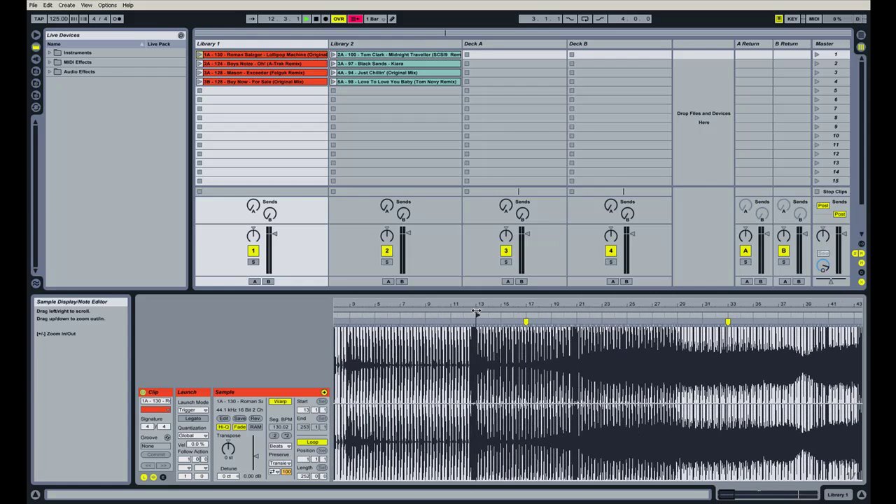
mouse_move(476, 315)
mouse_down()
mouse_move(451, 315)
mouse_move(453, 350)
mouse_up()
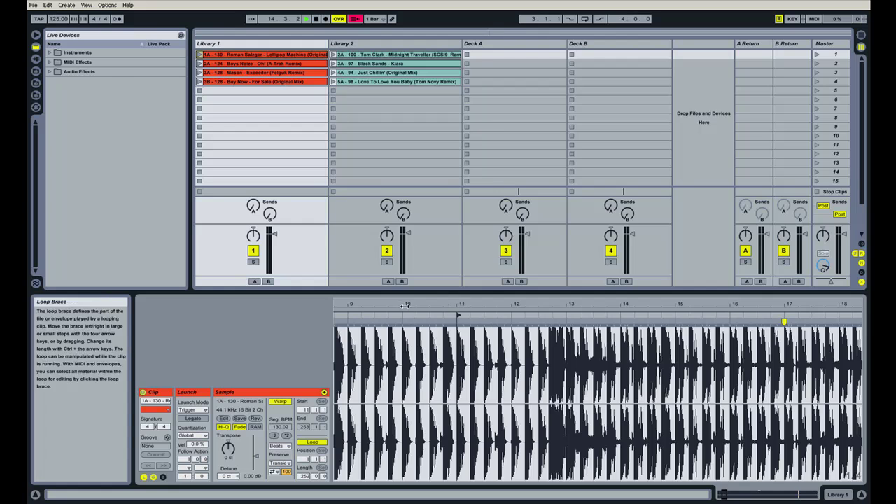
drag(429, 309, 425, 291)
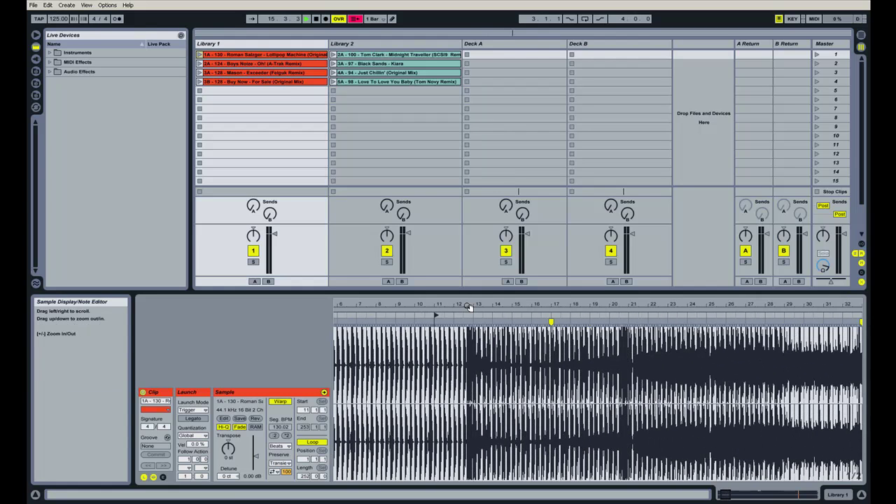
drag(468, 306, 468, 280)
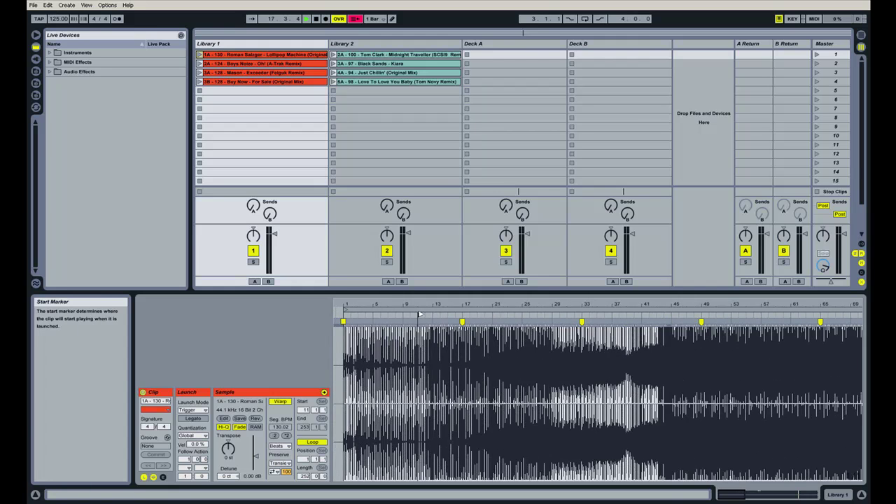
drag(420, 315, 369, 314)
drag(348, 311, 382, 371)
mouse_move(426, 302)
mouse_down()
mouse_move(424, 319)
mouse_move(418, 284)
mouse_up()
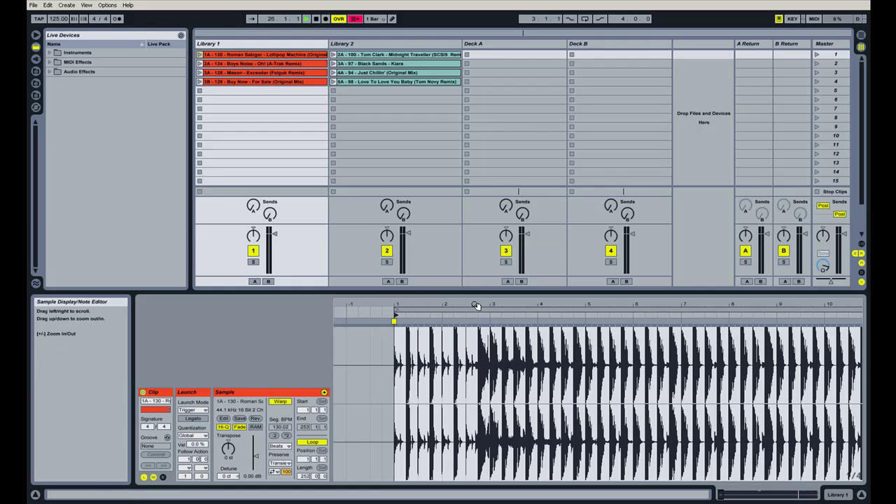
drag(476, 306, 412, 306)
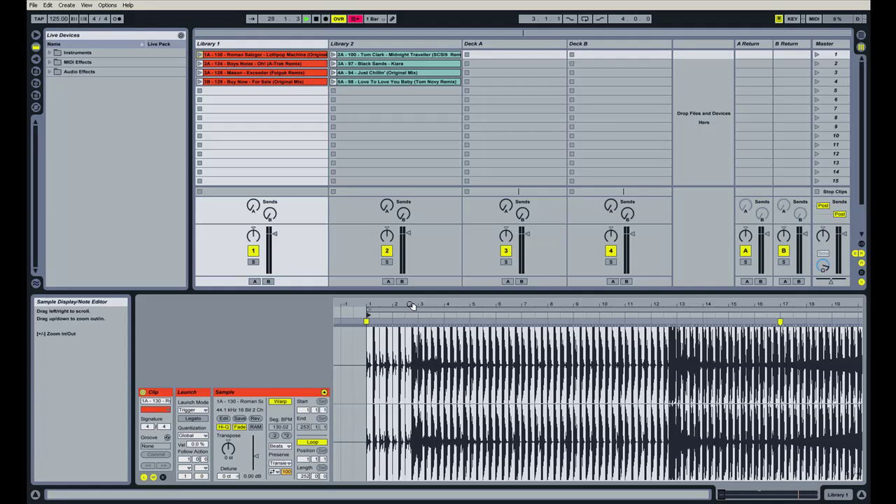
drag(411, 306, 378, 304)
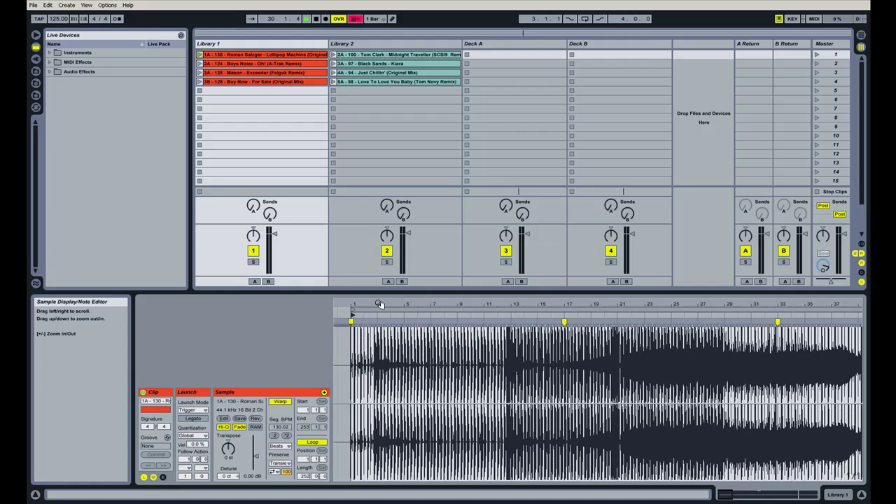